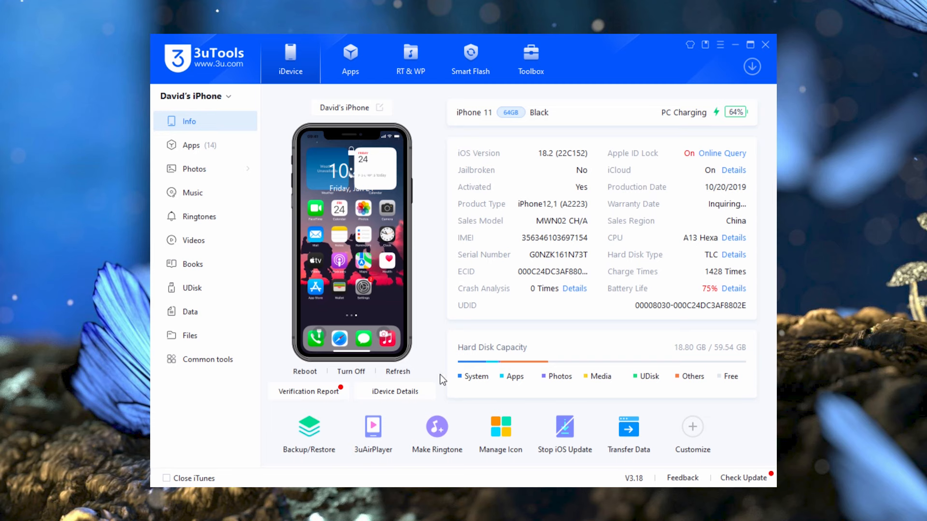
Step: Launch VirtualLocation from the Toolbox and attempt a fake location, which fails with error -214
click(526, 67)
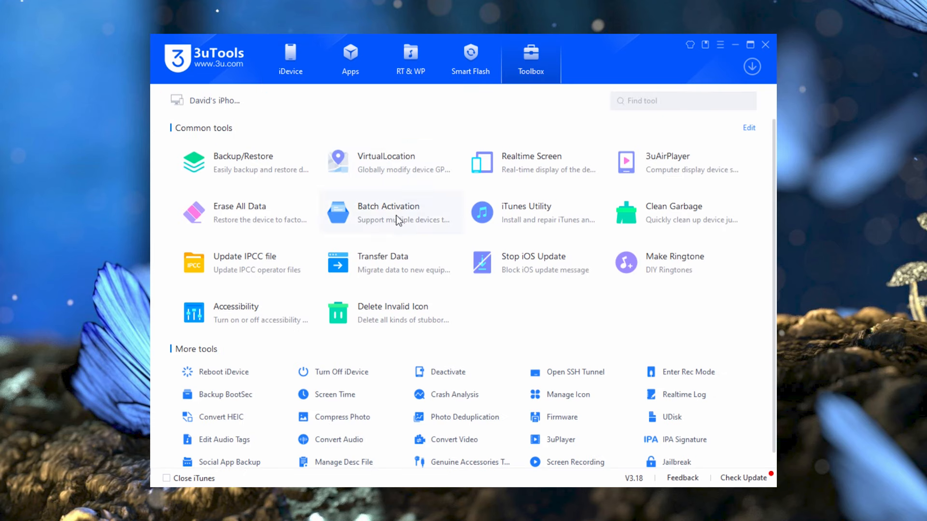
click(389, 160)
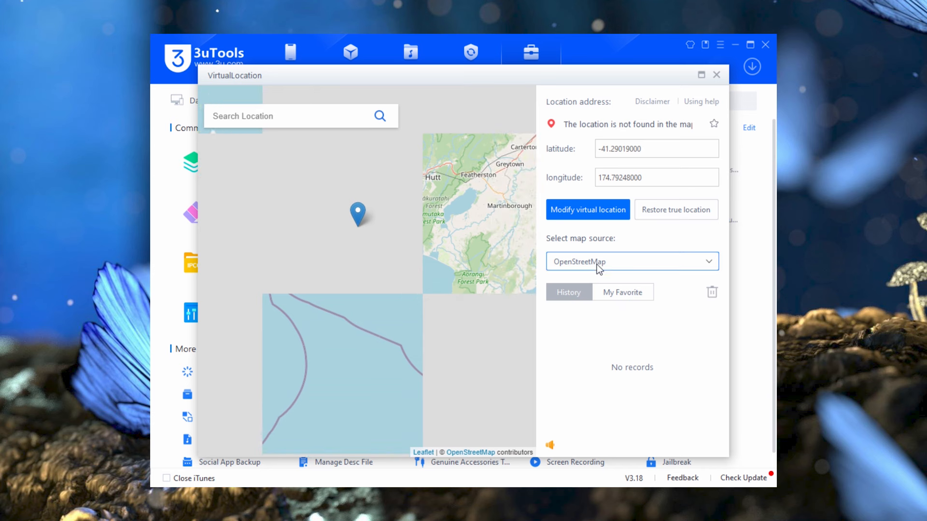
Step: Switch the VirtualLocation map source to OpenStreetMap, after briefly trying GoogleMap
click(599, 263)
click(599, 287)
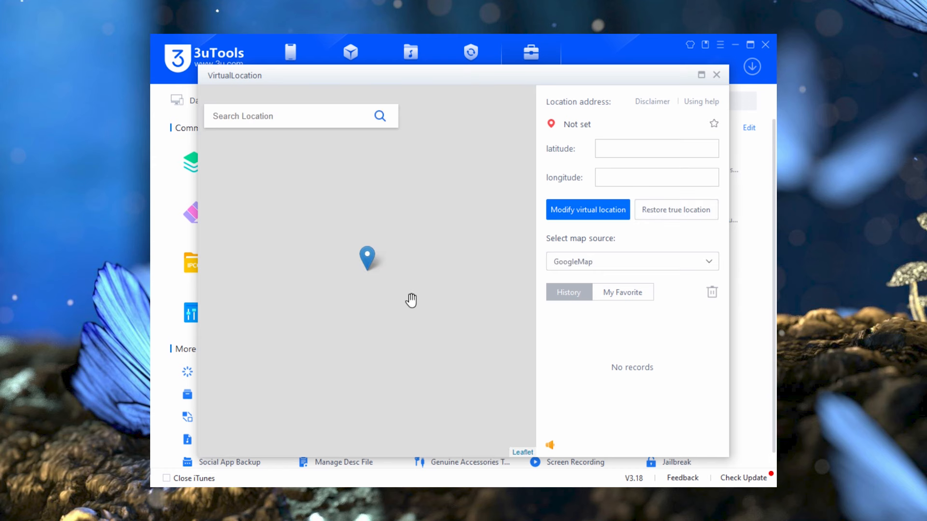
click(568, 263)
click(566, 305)
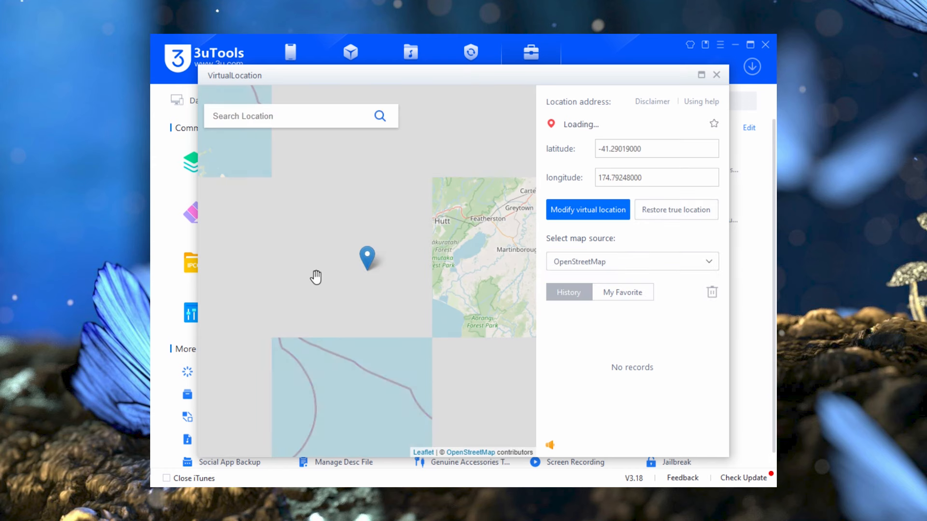
Step: Pin a spot near Upper Hutt (-41.15849525, 175.12172699) and apply it as the virtual location
drag(403, 267, 372, 296)
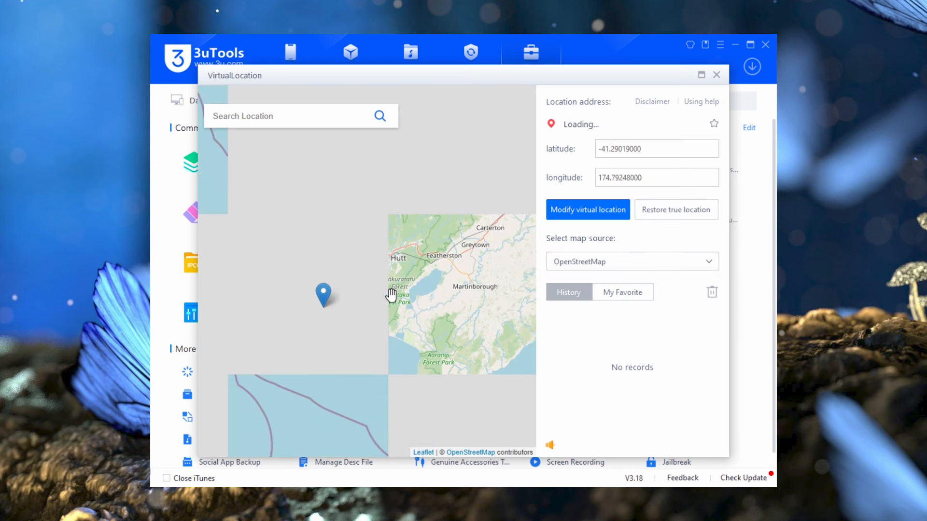
scroll(420, 291, down, 1)
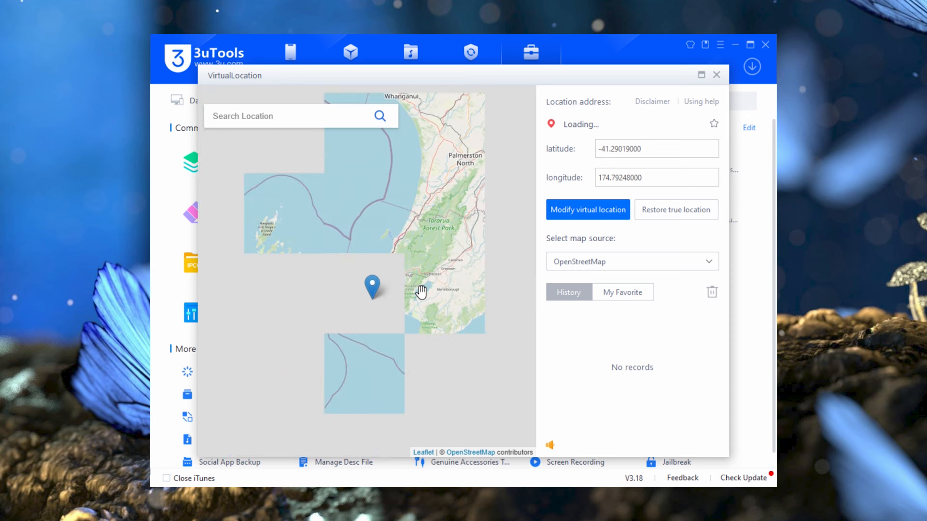
scroll(421, 292, up, 1)
scroll(421, 291, down, 1)
scroll(421, 292, up, 1)
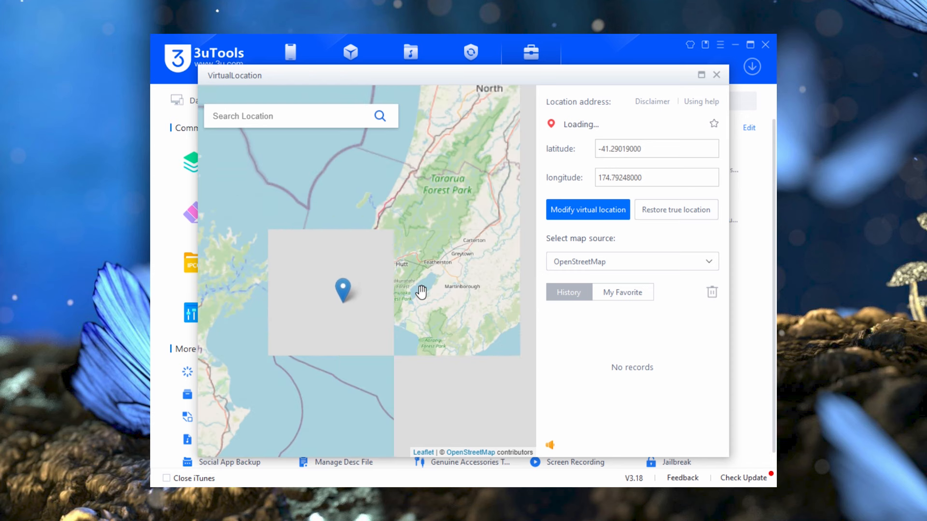
scroll(421, 292, up, 1)
drag(405, 282, 281, 277)
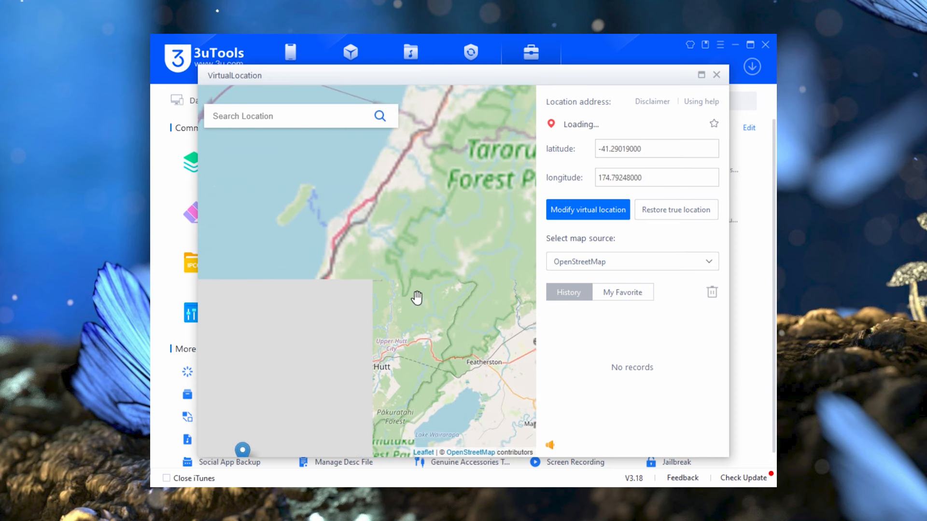
scroll(416, 317, up, 2)
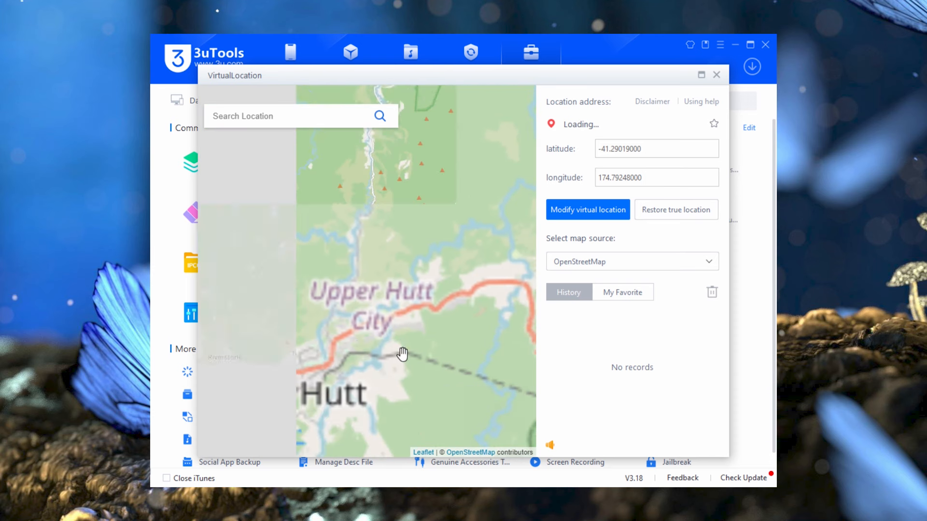
drag(403, 346, 444, 273)
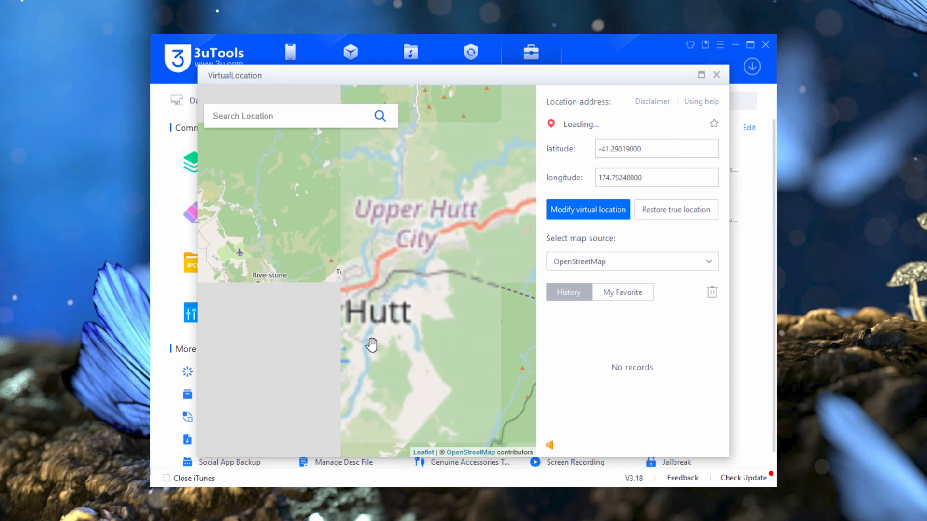
click(420, 390)
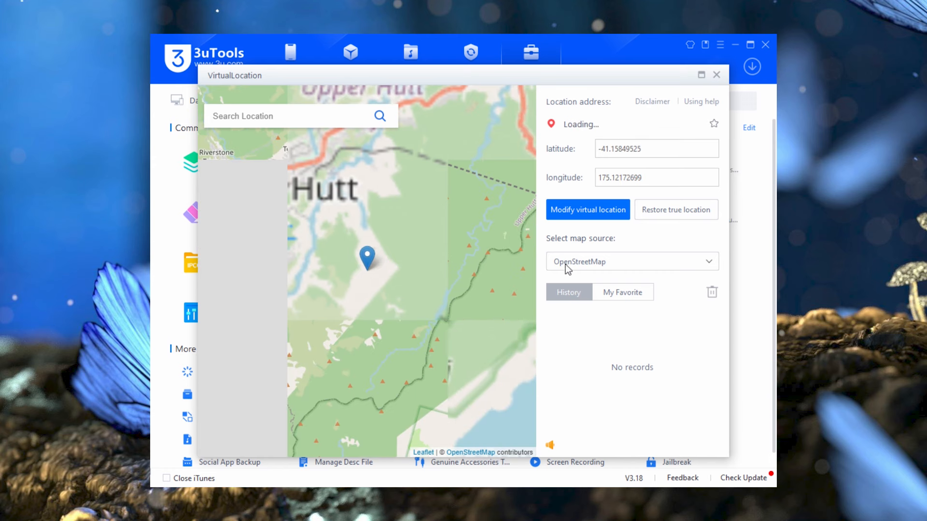
click(584, 213)
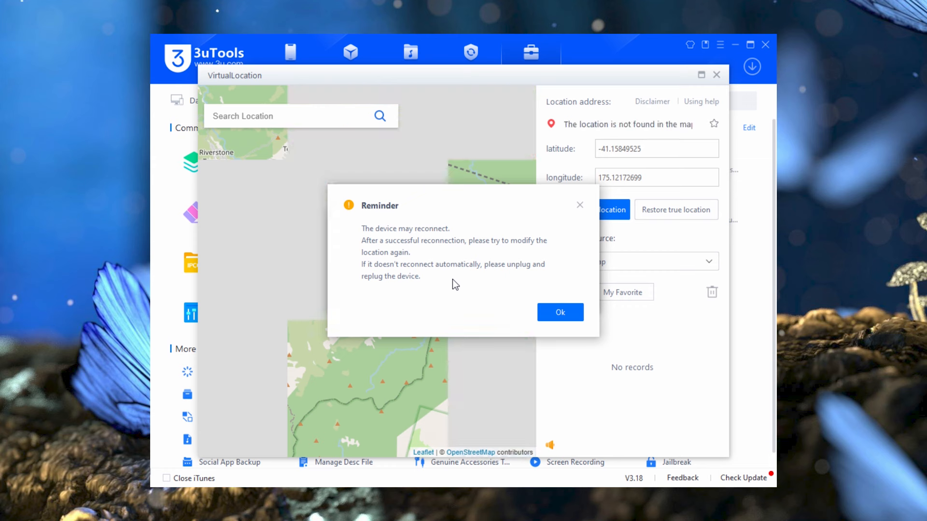
Step: Acknowledge the reconnect reminder and allow 3uTools through Windows Defender Firewall
click(541, 311)
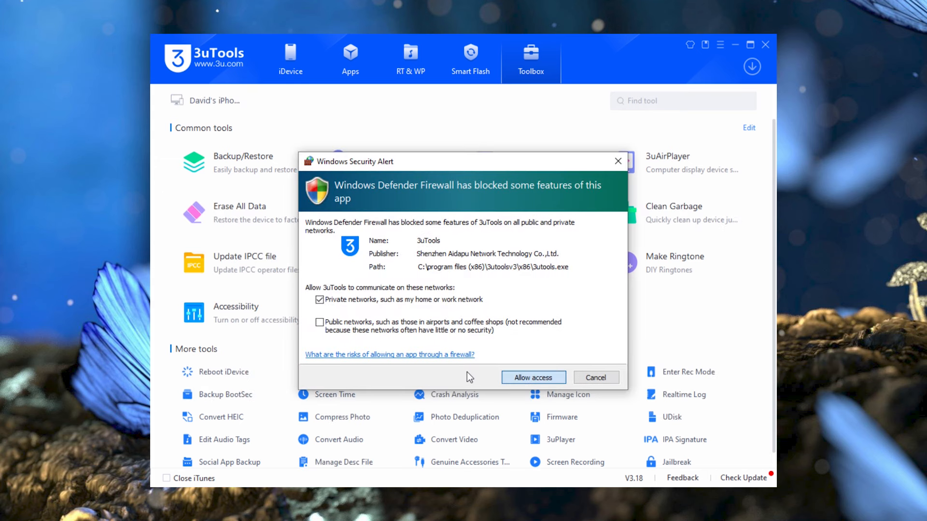
click(523, 378)
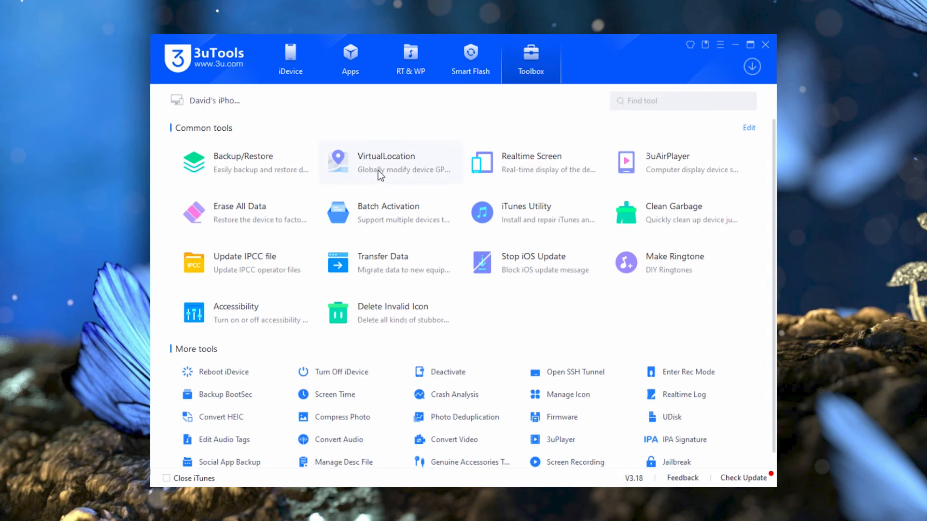
Step: Retry VirtualLocation with a pin near Featherston (-41.257, 175.298), failing again with -214
click(378, 170)
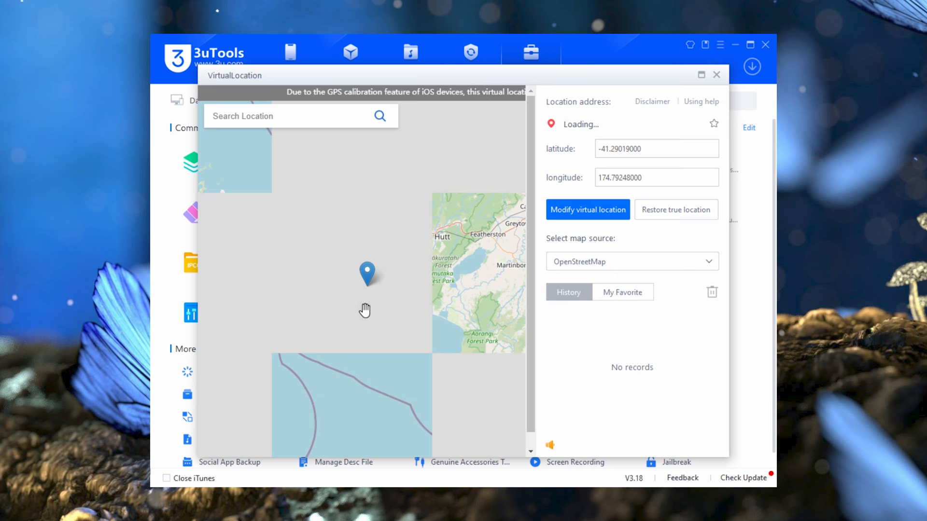
click(473, 281)
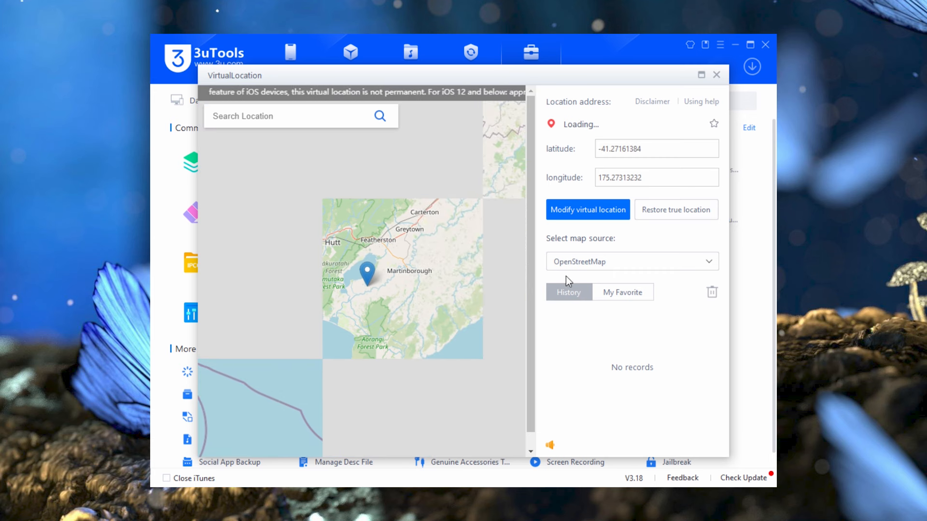
click(580, 213)
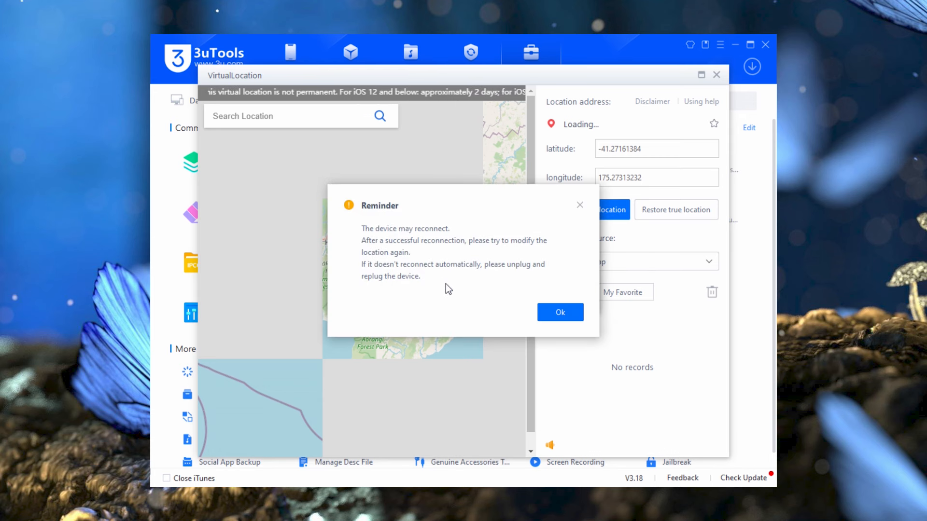
click(580, 205)
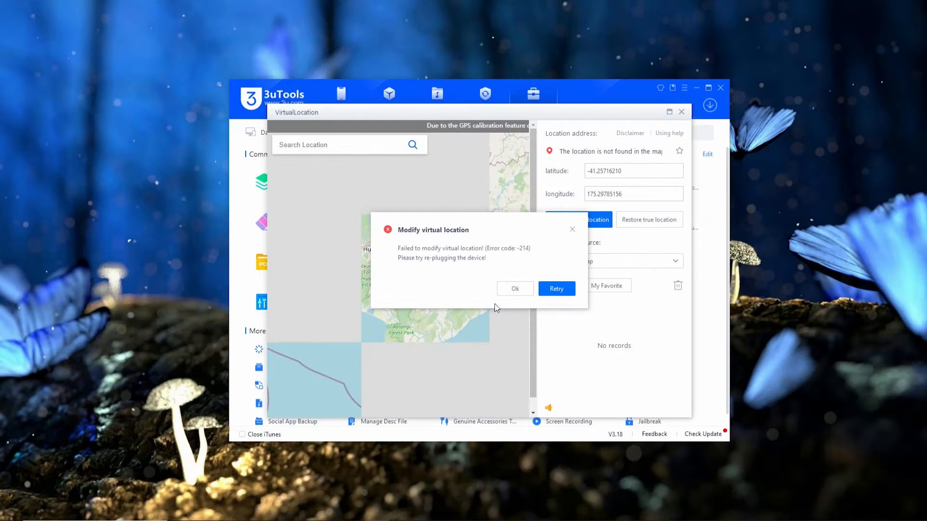
Step: Open Device Manager with devmgmt.msc from the Run box, centre it and maximize it
key(super+r)
text(devmgmt.msc)
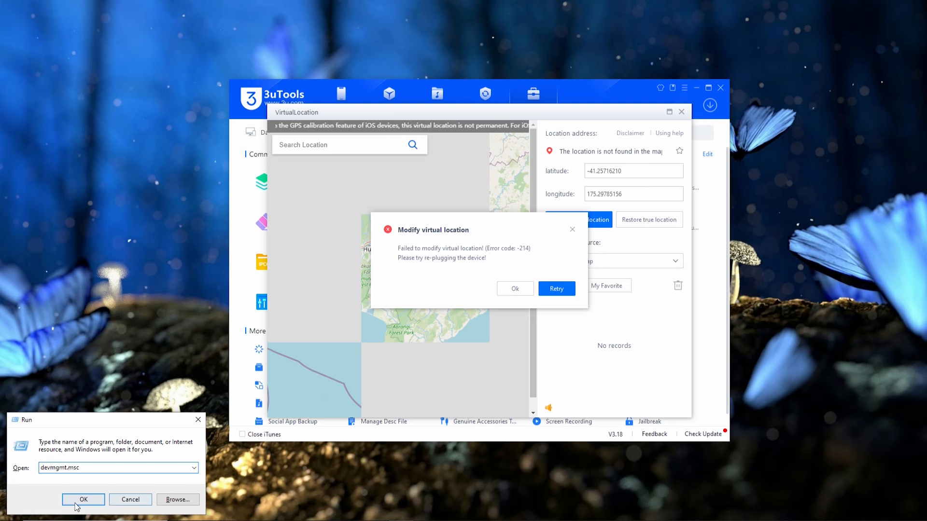
click(87, 498)
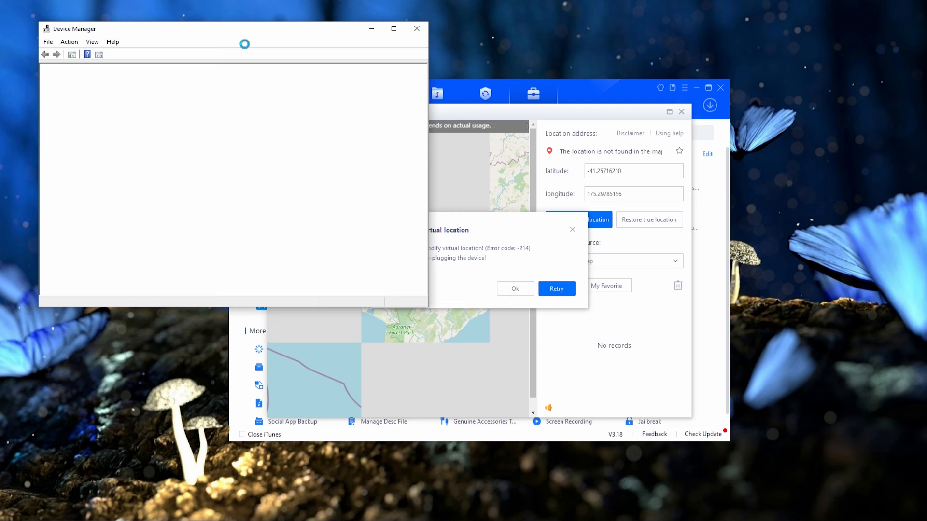
drag(228, 32, 434, 125)
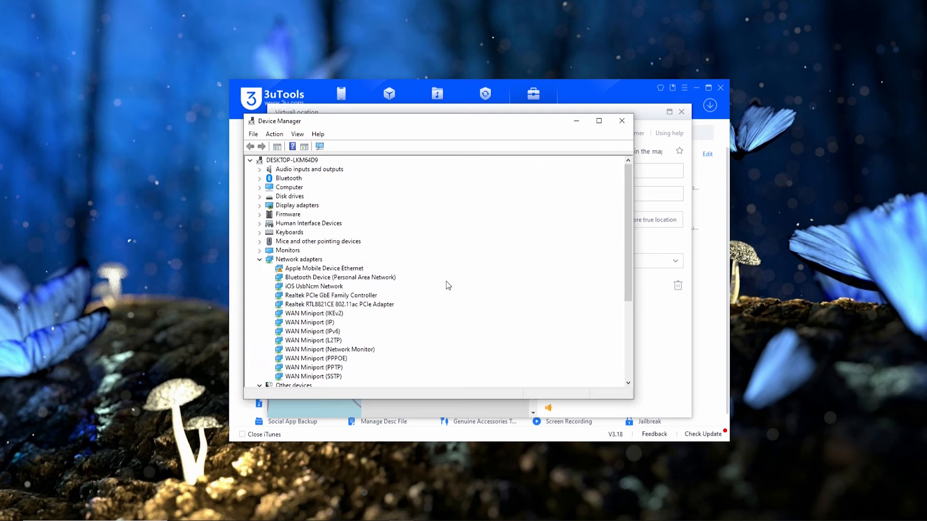
click(675, 20)
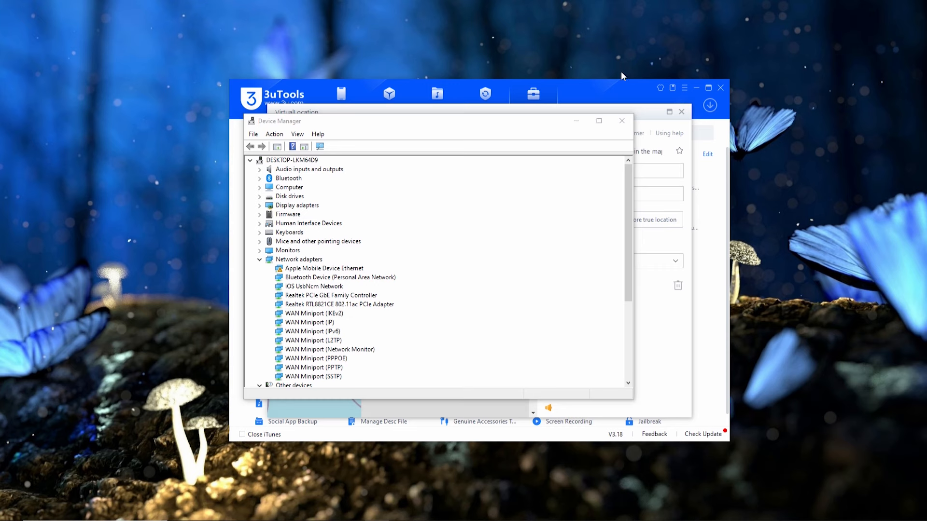
click(599, 122)
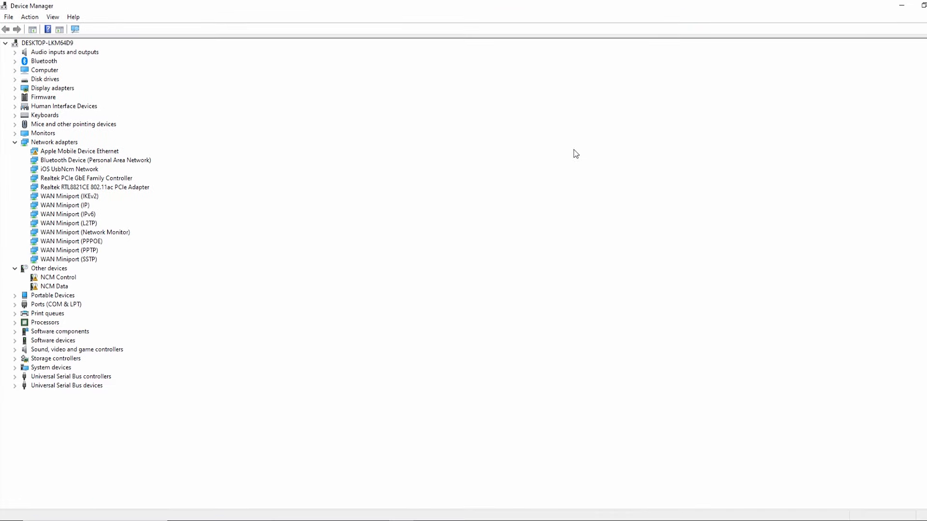
Step: Expand Portable Devices and Universal Serial Bus devices to reveal the Apple iPhone entries
click(16, 296)
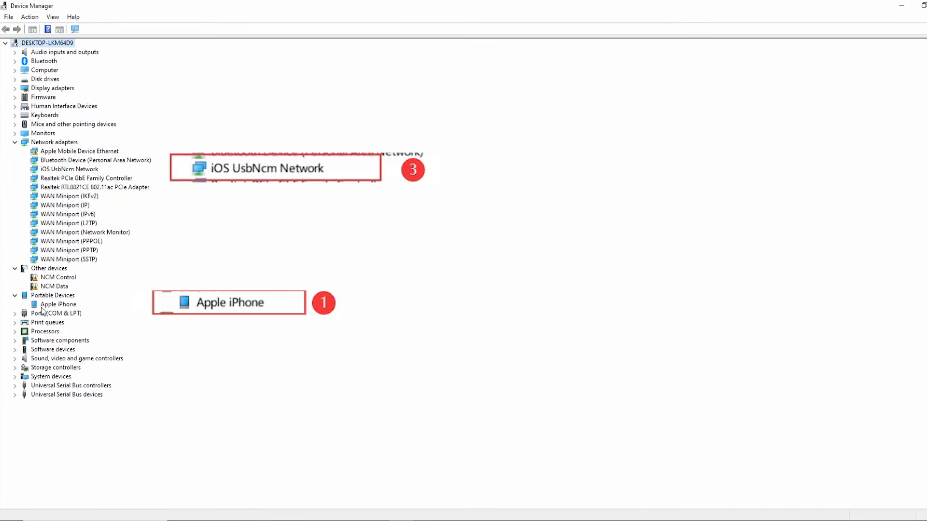
click(15, 395)
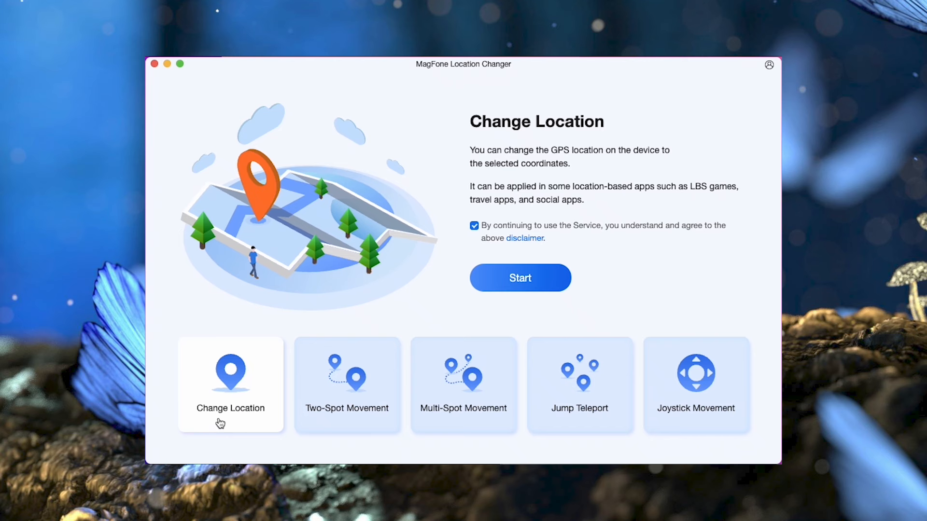
Step: Select MagFone's Joystick Movement mode and start its setup
click(712, 413)
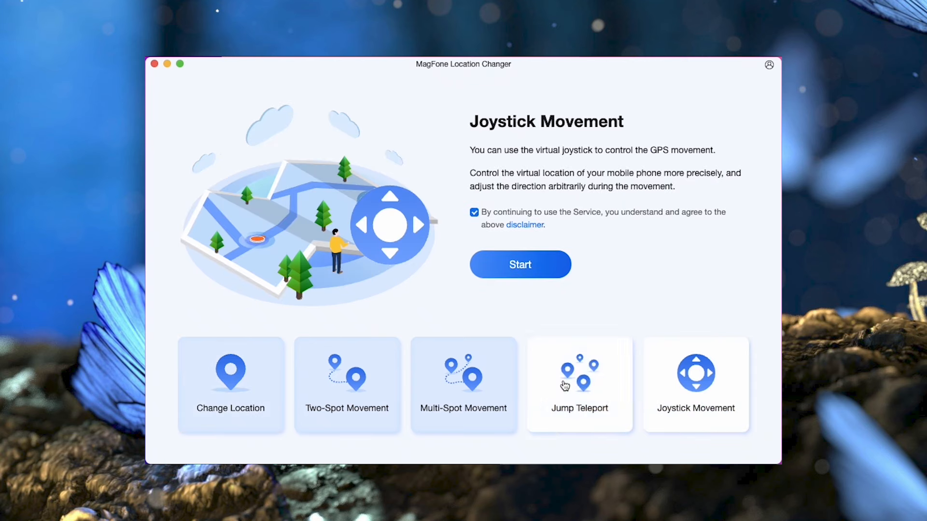
click(516, 270)
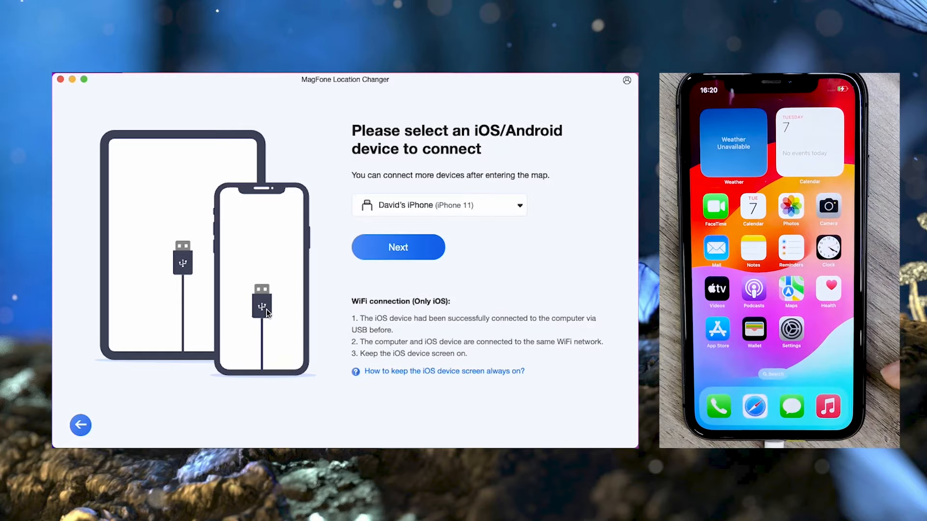
Step: Connect the iPhone, set destination 33.789567, -84.425144 on Huff Road Northwest, and choose Variable speed
click(397, 248)
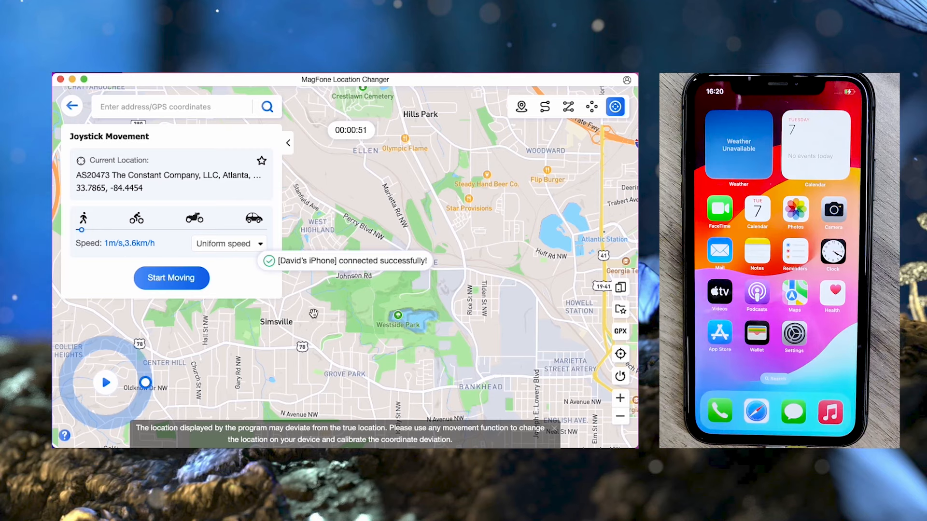
click(483, 247)
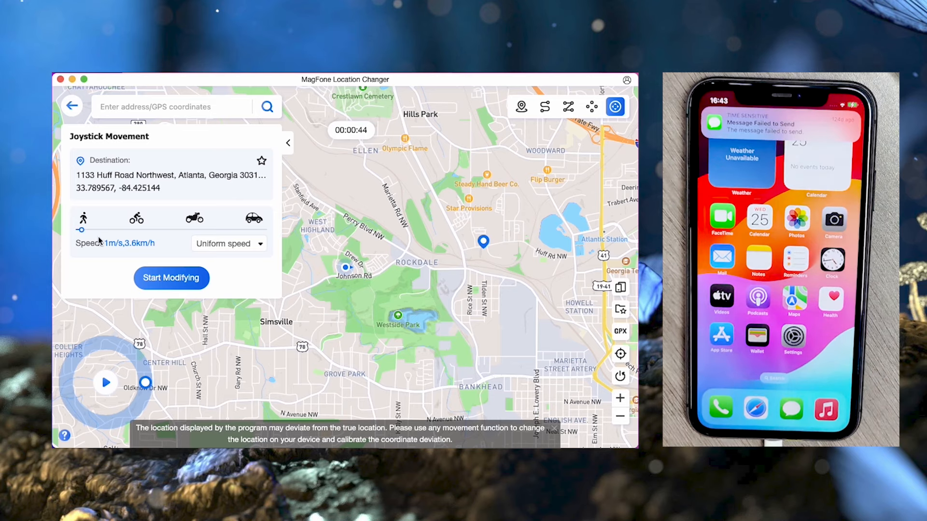
click(209, 245)
click(217, 284)
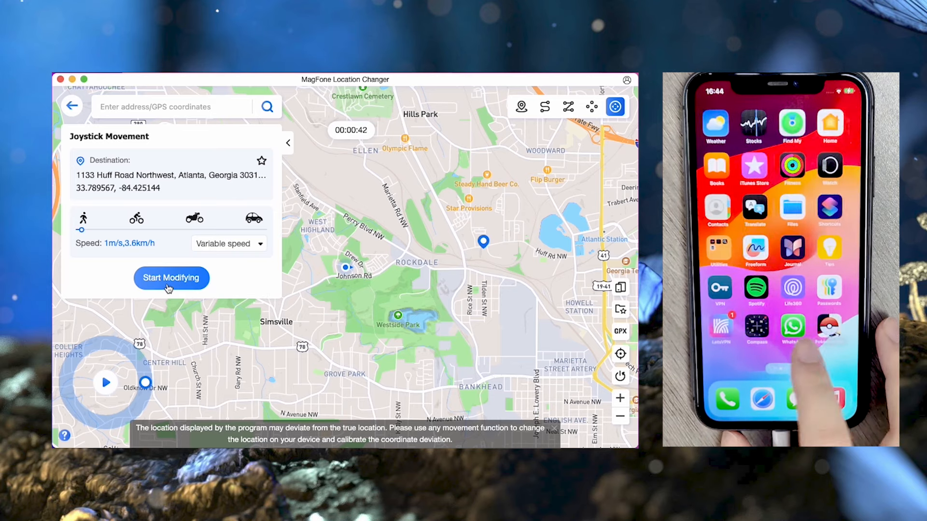
click(167, 282)
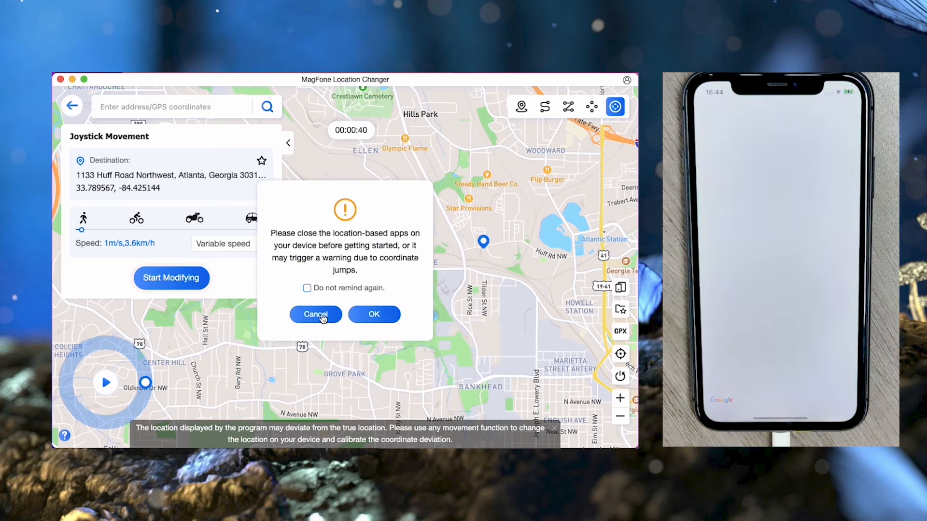
click(374, 314)
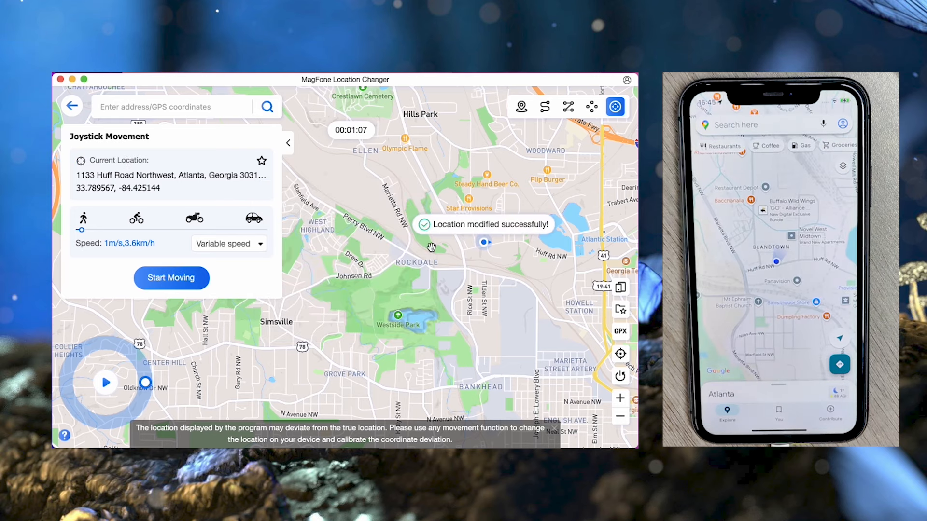
mouse_move(145, 383)
mouse_down()
mouse_move(137, 356)
mouse_move(149, 387)
mouse_move(140, 362)
mouse_move(143, 373)
mouse_up()
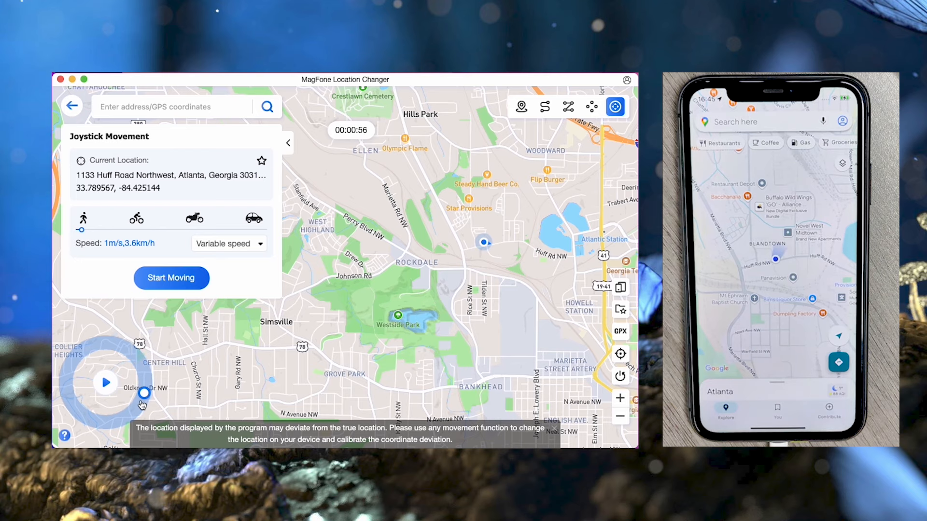
Step: Start joystick movement and raise the speed to cycling pace
click(181, 278)
click(381, 320)
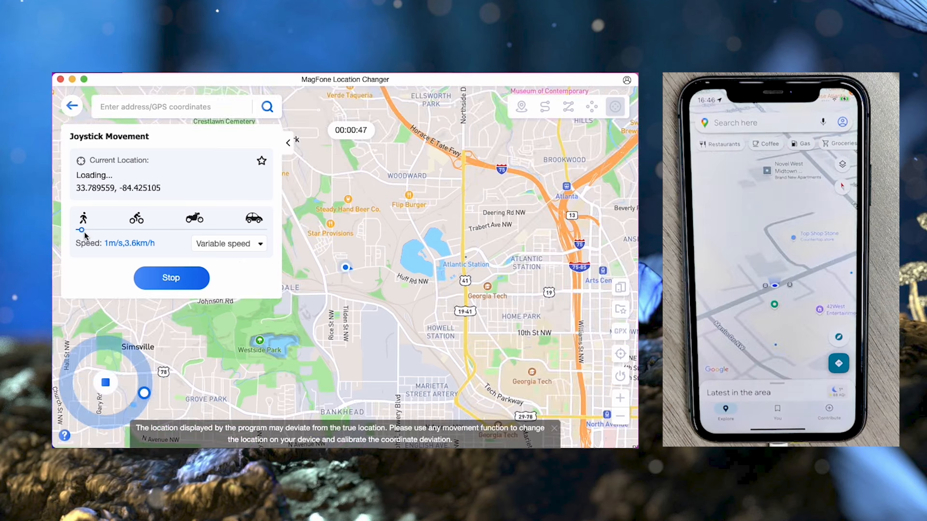
drag(82, 230, 129, 230)
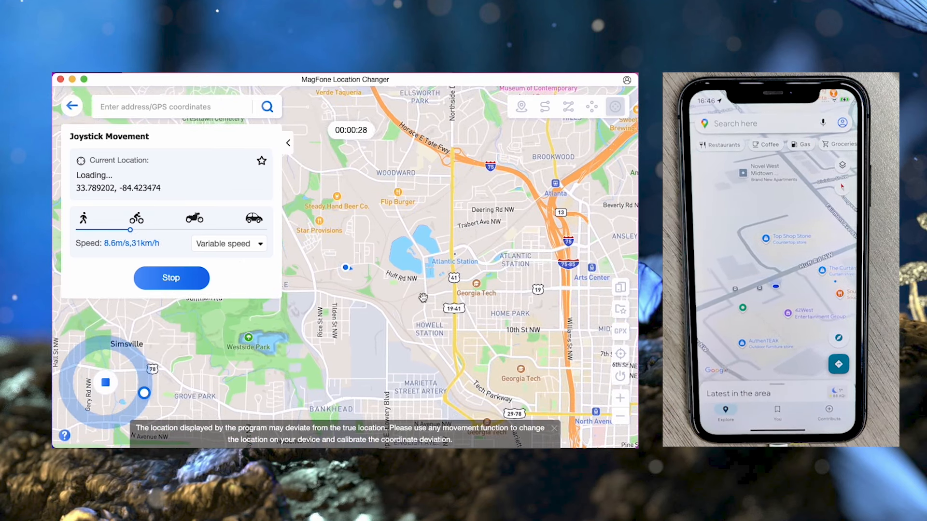
scroll(381, 302, down, 4)
scroll(292, 246, up, 3)
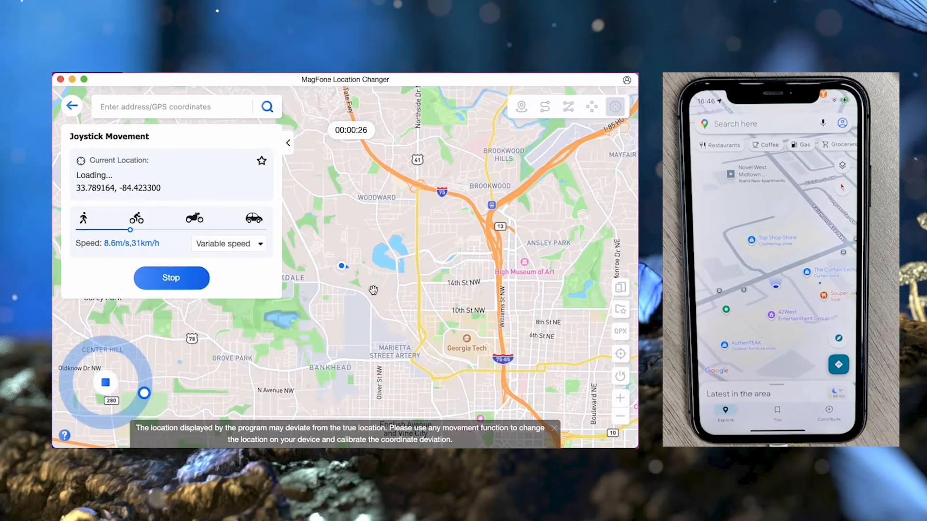
click(287, 143)
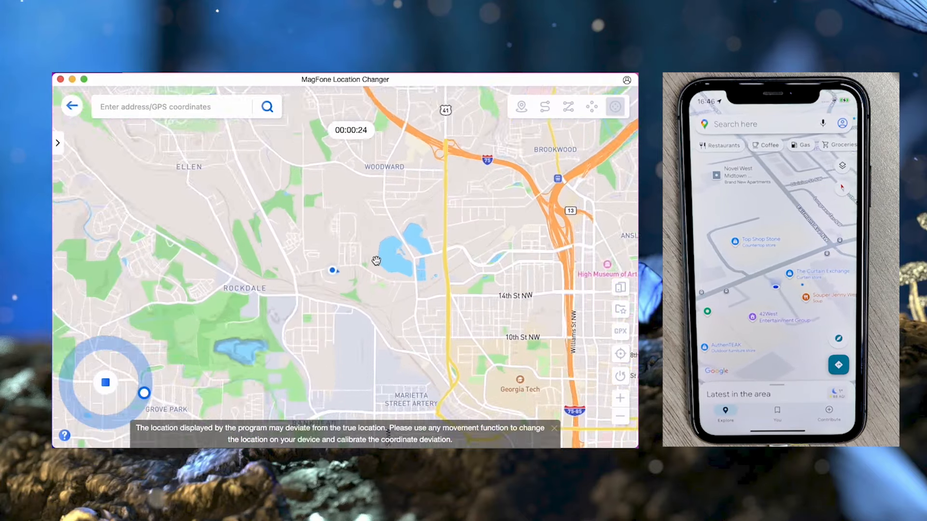
scroll(319, 241, up, 5)
click(327, 298)
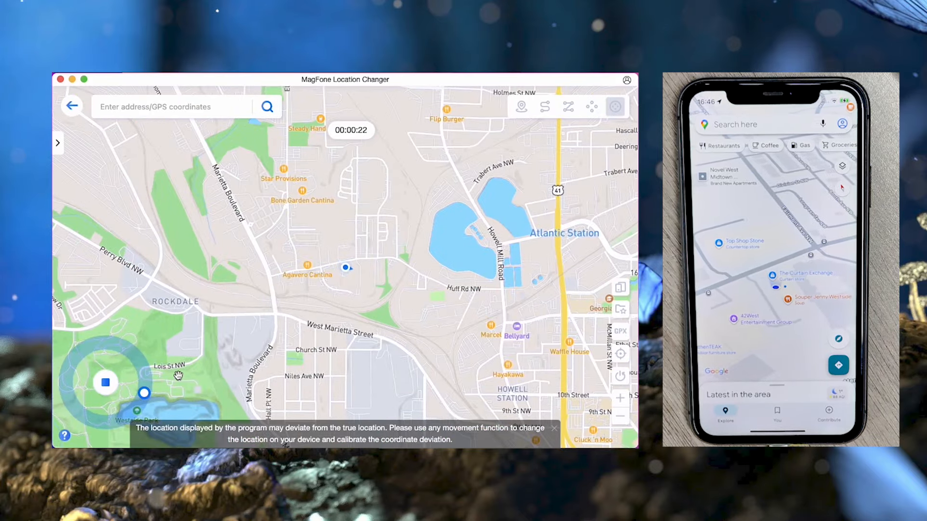
drag(145, 393, 80, 367)
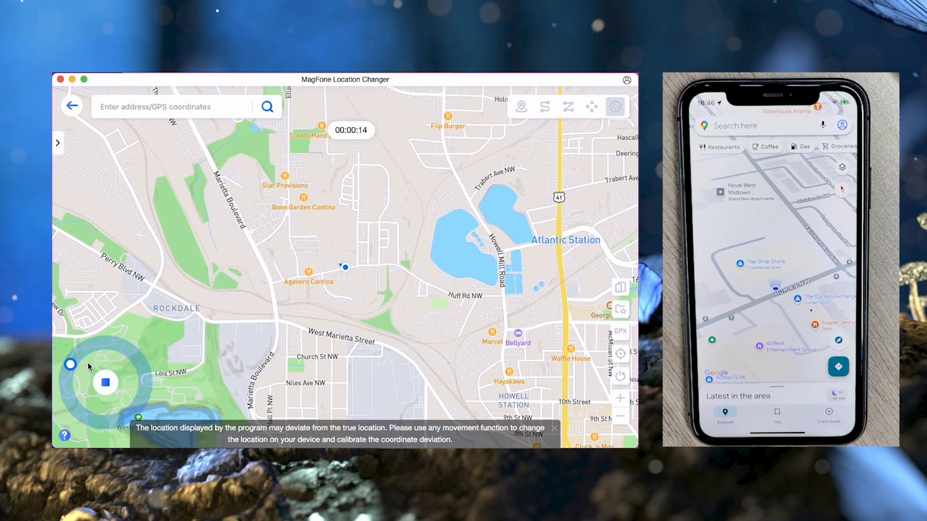
click(57, 143)
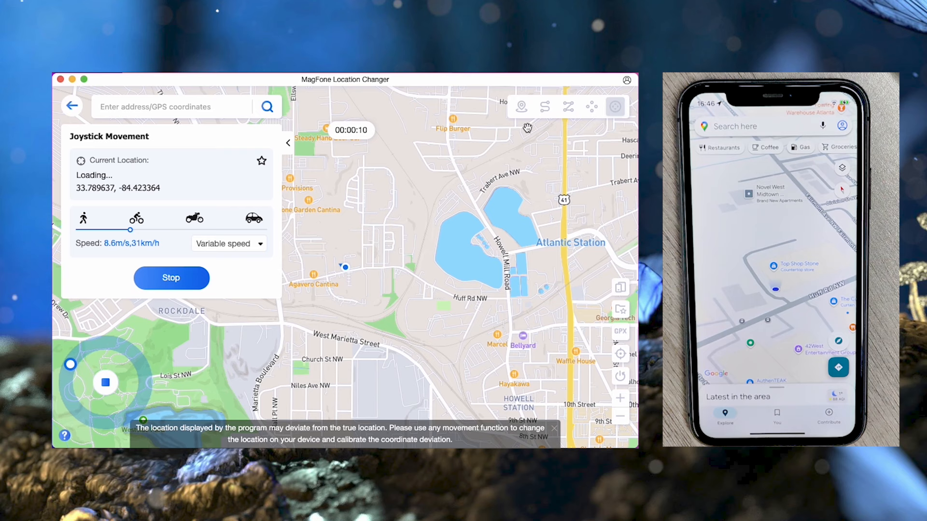
click(163, 282)
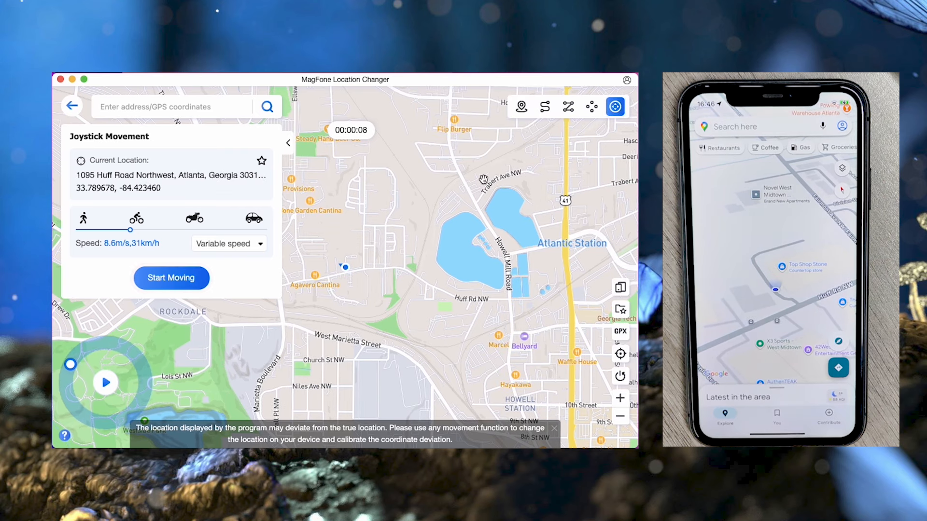
click(546, 109)
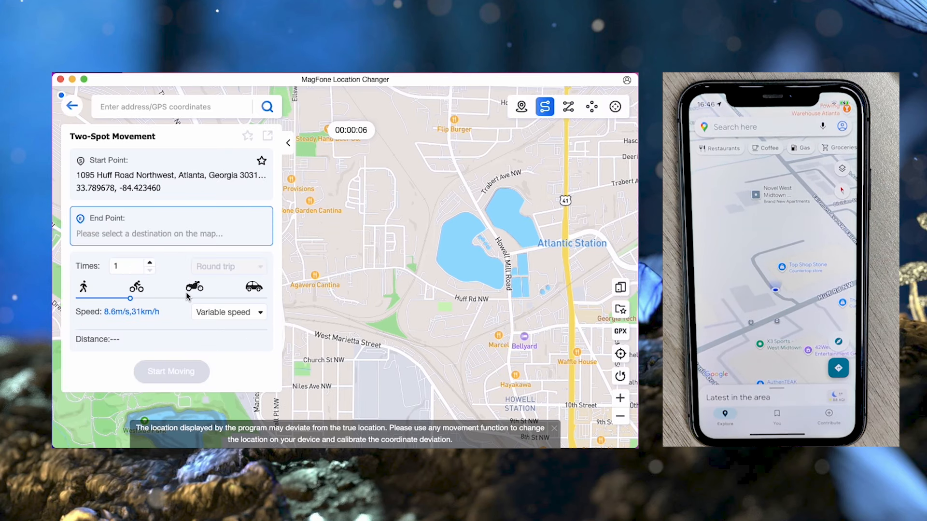
click(407, 315)
click(428, 278)
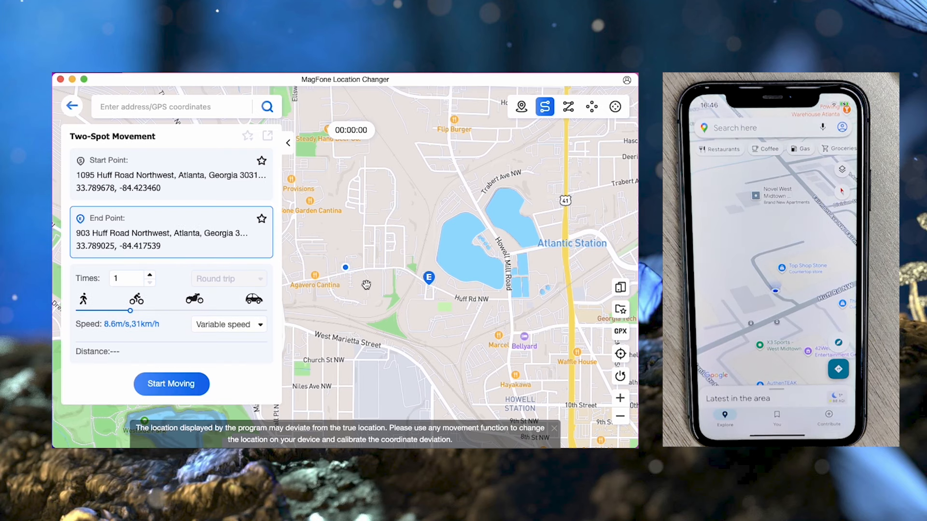
click(189, 384)
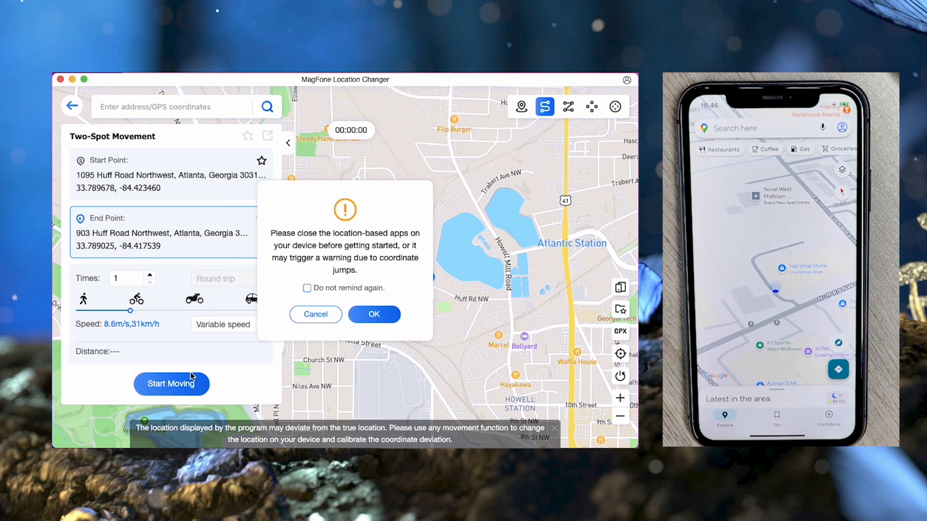
click(374, 318)
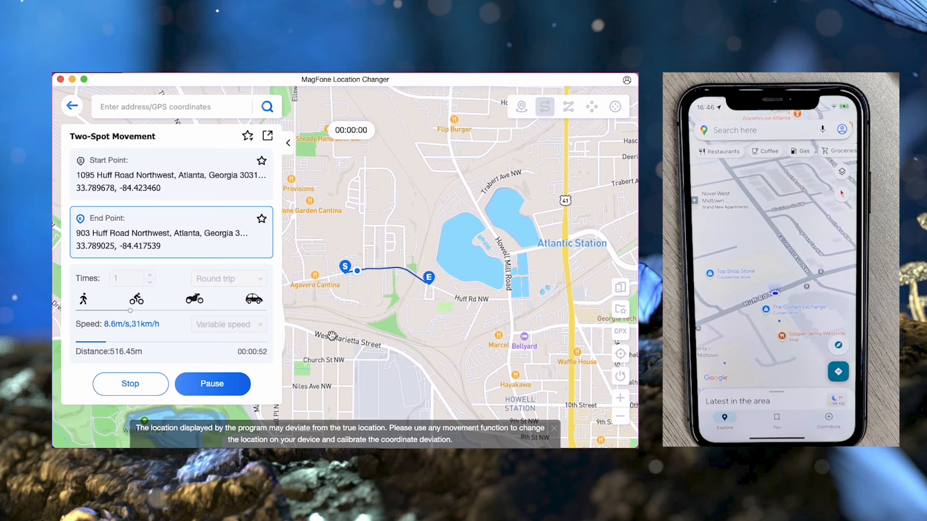
Step: Pause the two-spot trip, then stop it and confirm ending the movement
click(230, 391)
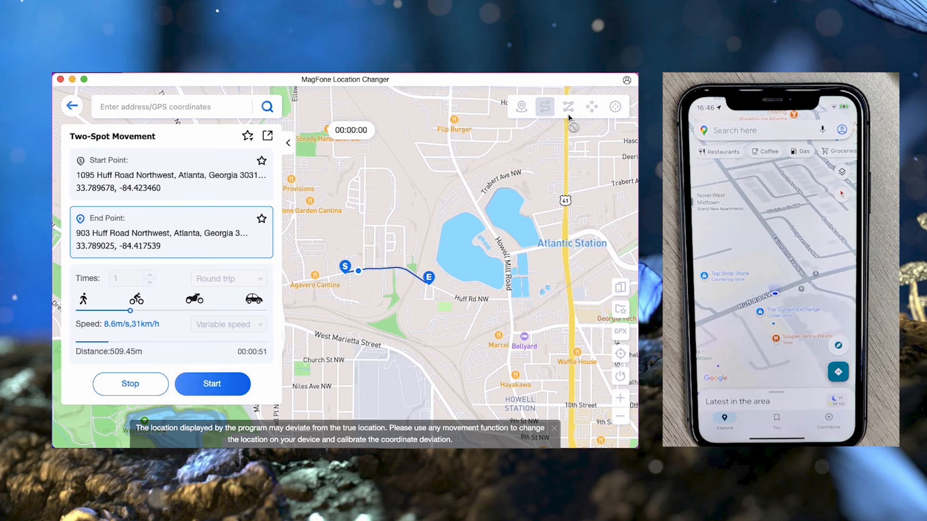
click(123, 386)
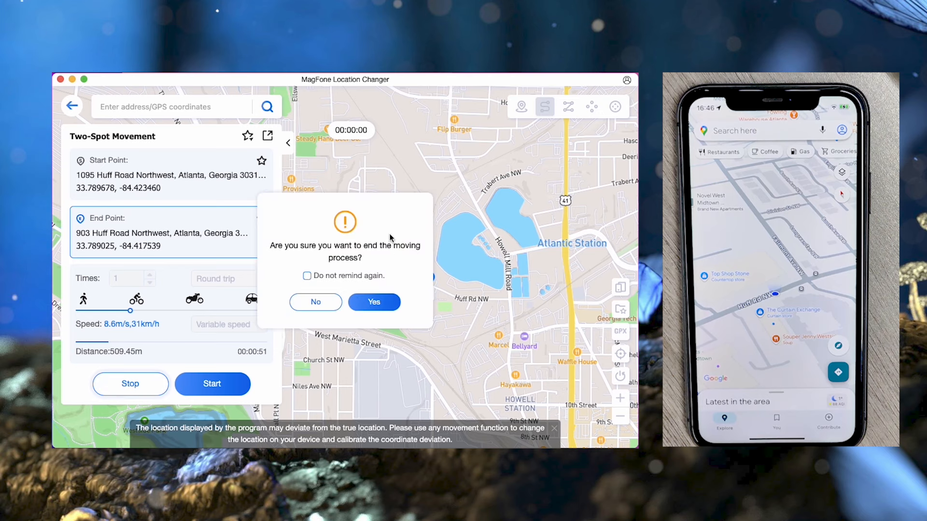
click(375, 300)
click(569, 107)
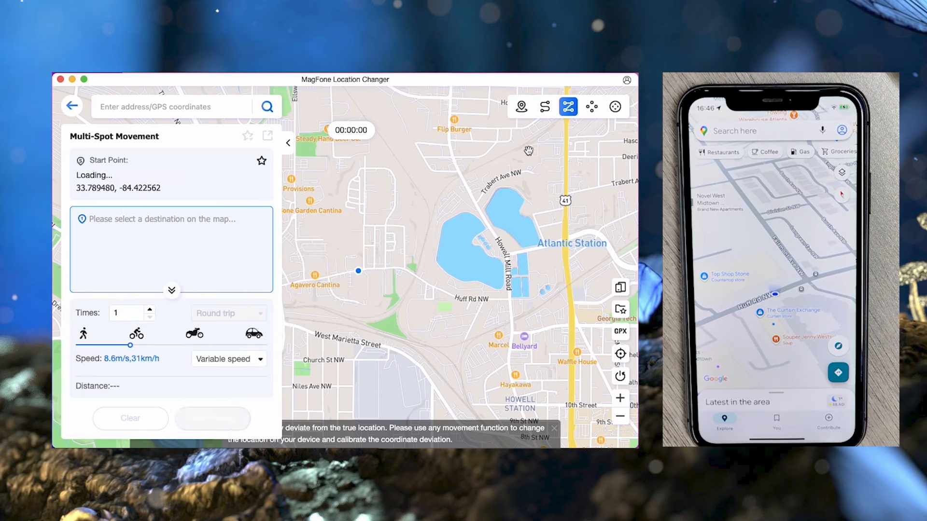
click(380, 292)
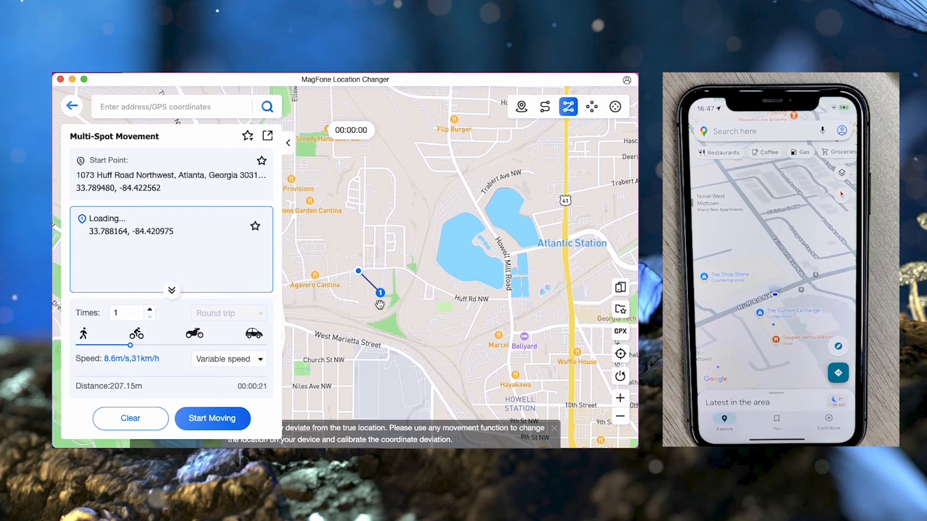
click(408, 258)
click(384, 243)
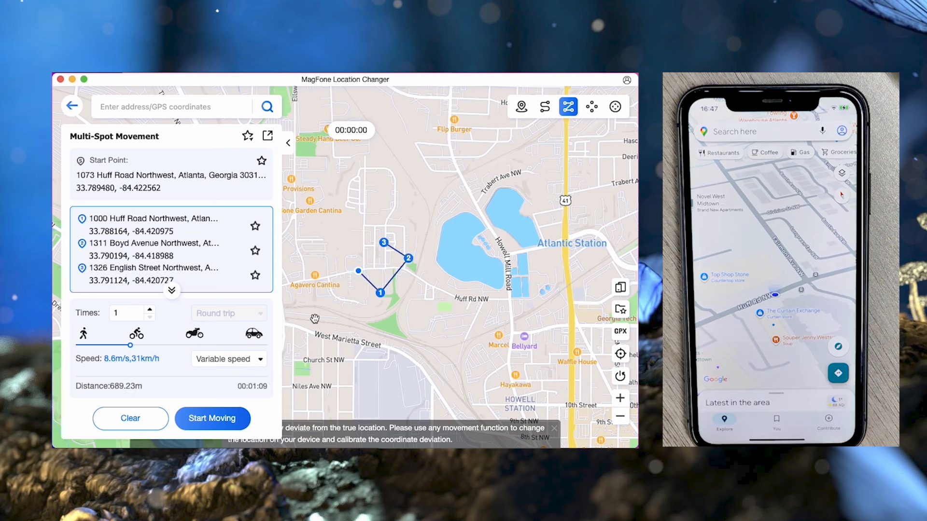
click(202, 422)
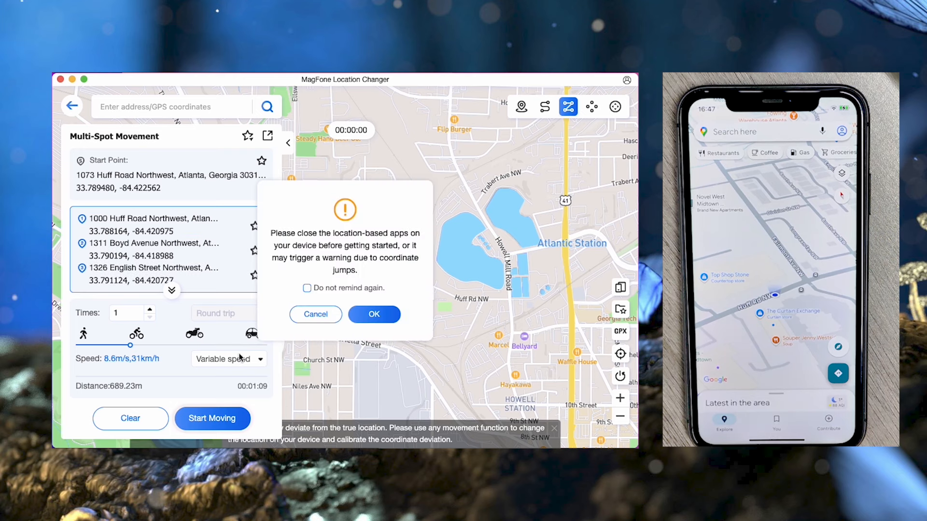
click(373, 314)
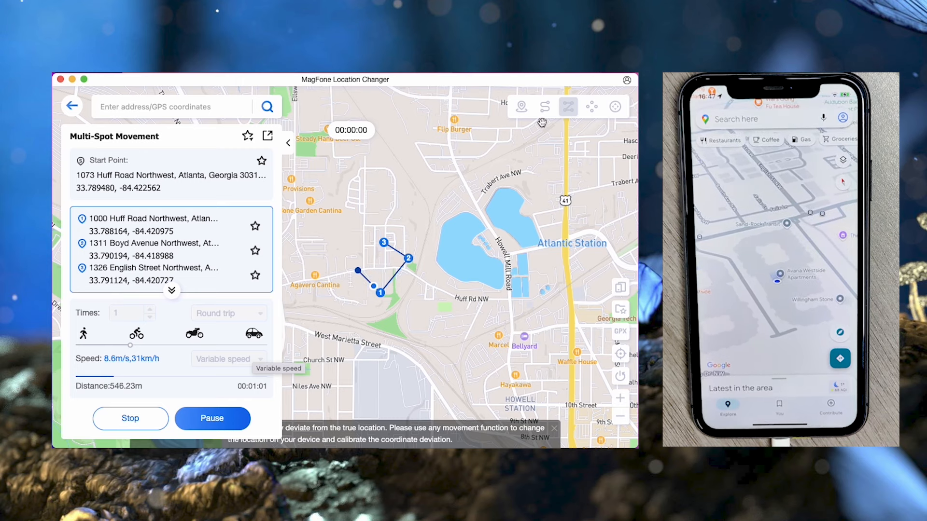
click(147, 425)
click(375, 302)
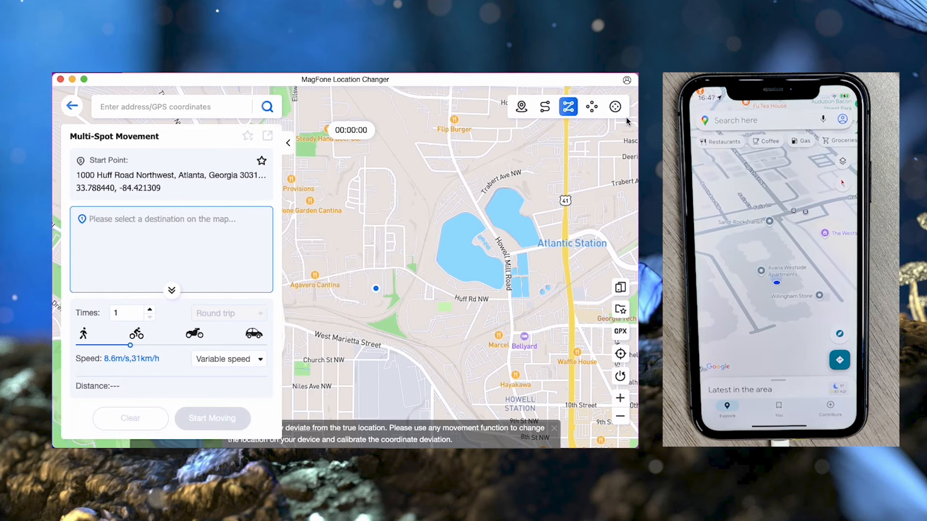
click(590, 107)
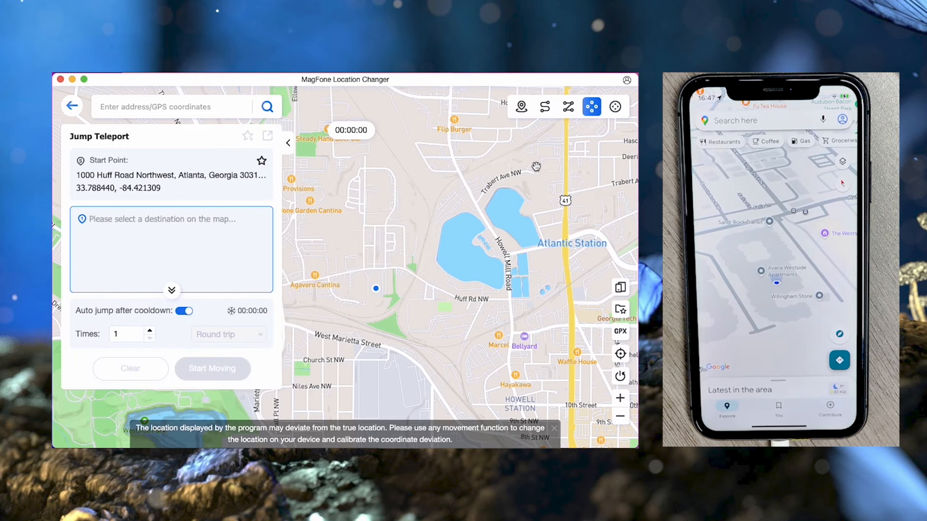
click(391, 312)
click(416, 315)
click(418, 308)
click(419, 295)
click(409, 280)
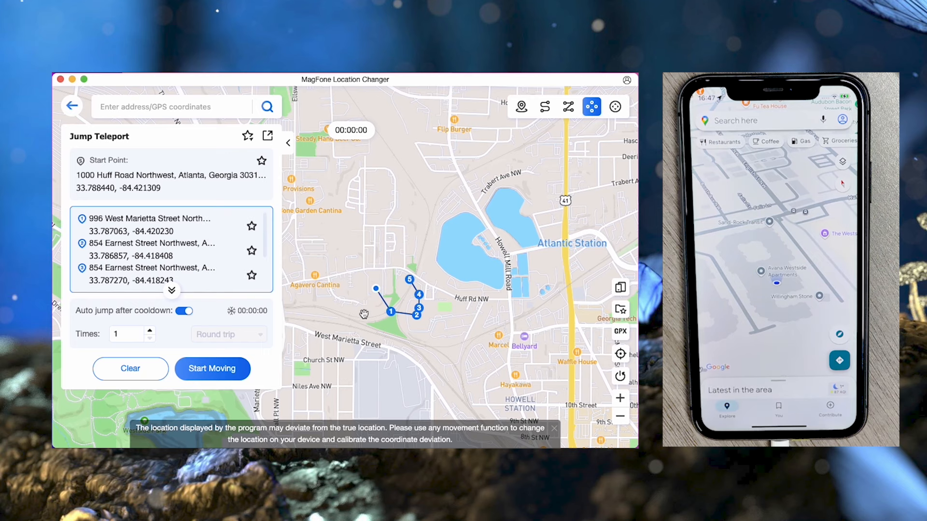
click(202, 377)
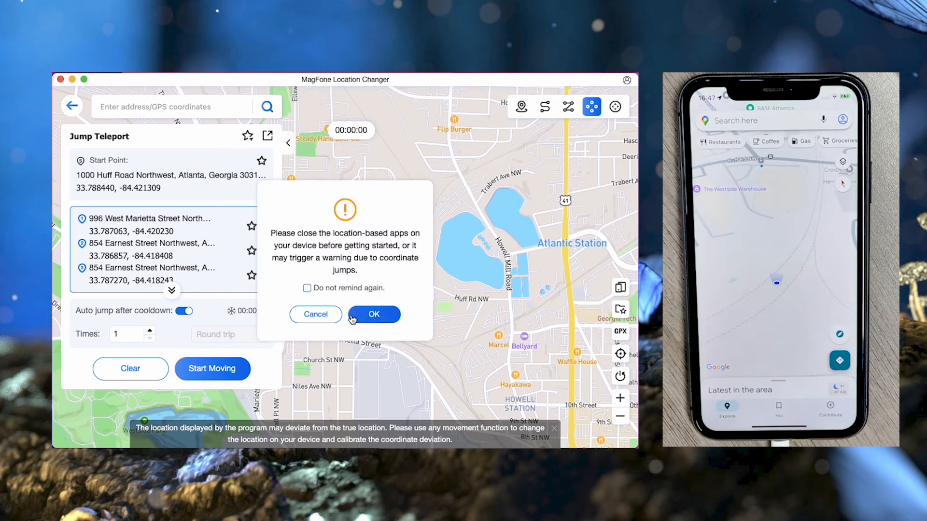
click(373, 314)
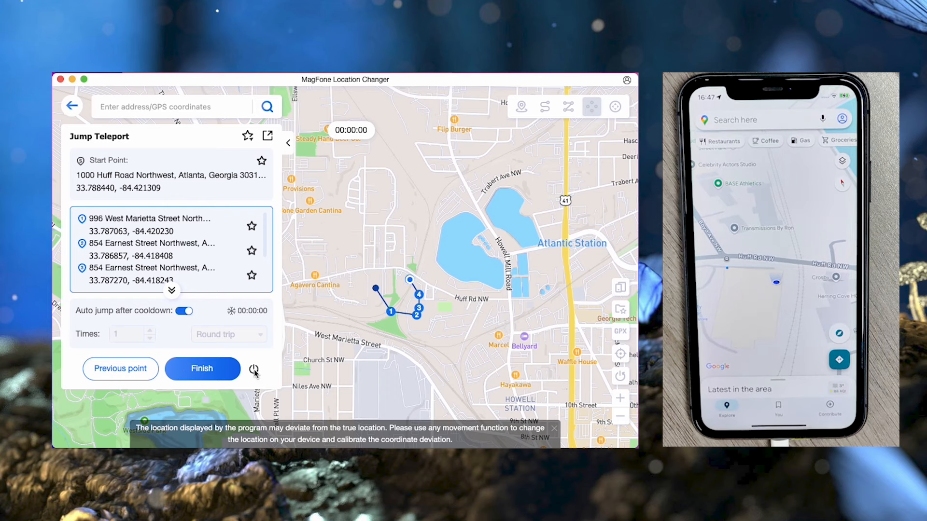
click(522, 106)
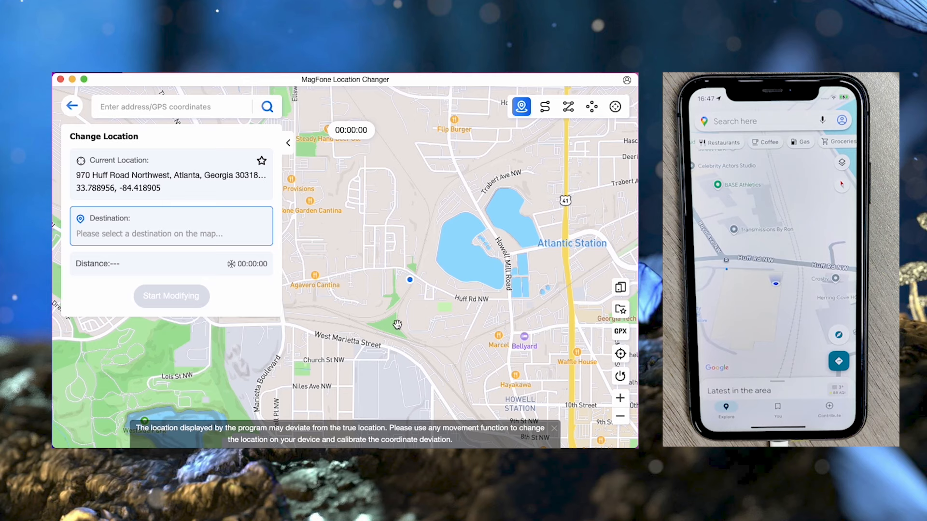
scroll(397, 325, up, 1)
click(442, 329)
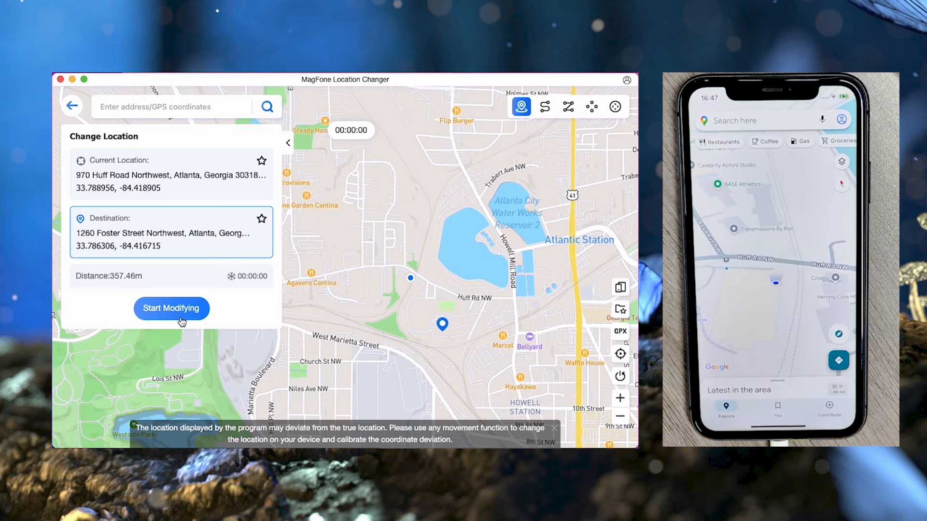
click(179, 312)
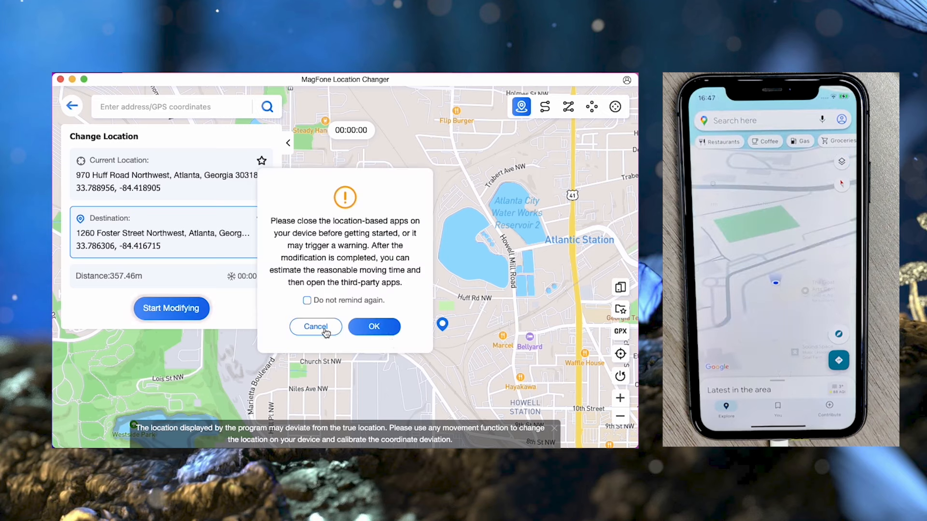
click(361, 327)
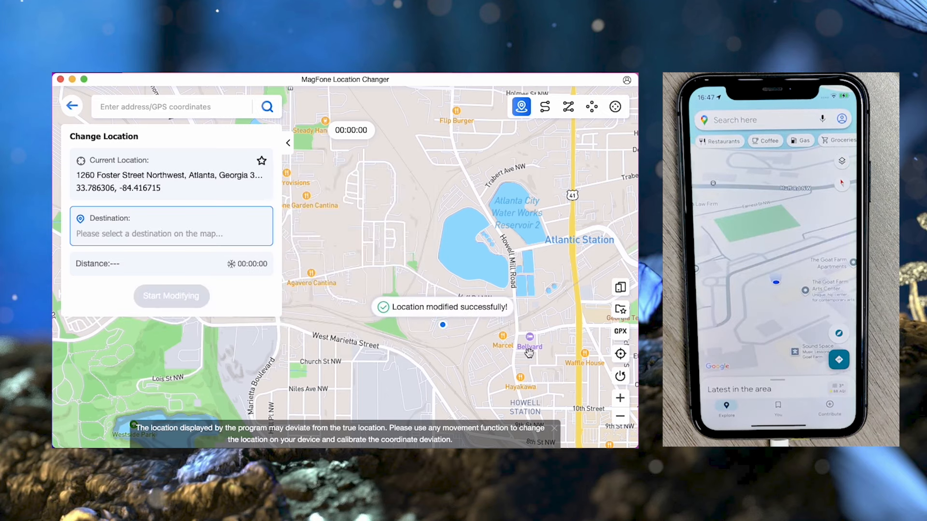